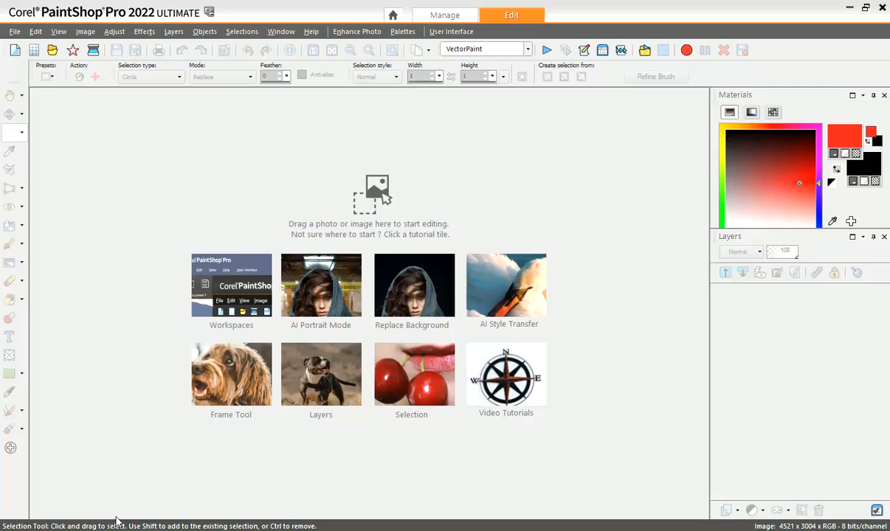
# Create a 1000 × 1000 pixel transparent image and add the vector text "Text" in Arial Black at 150 pixels.
pyautogui.click(14, 51)
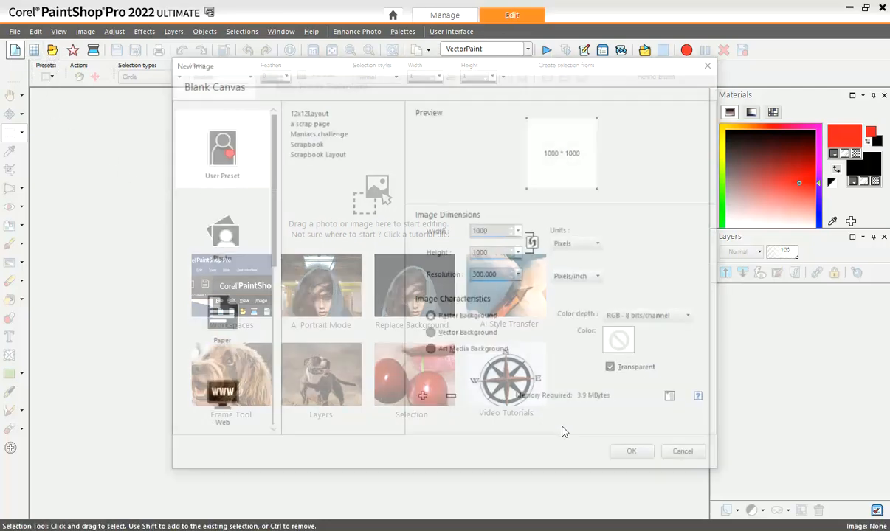
pyautogui.click(633, 455)
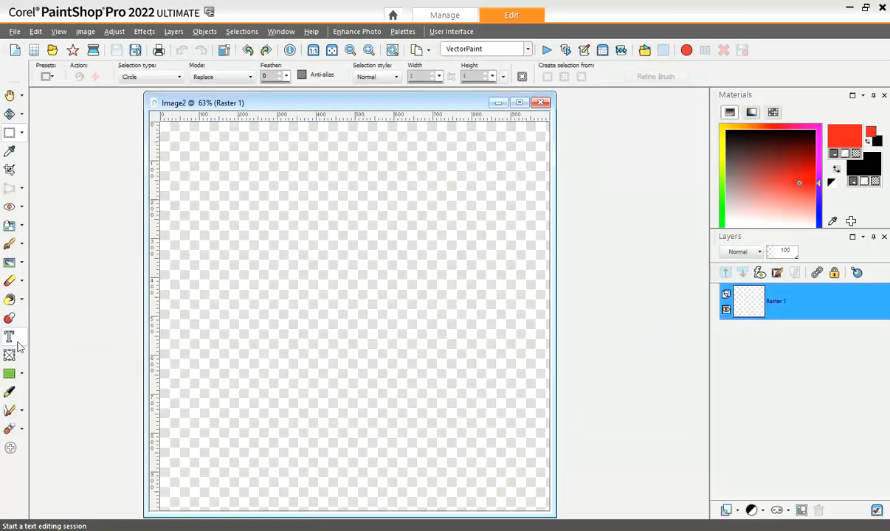
pyautogui.click(9, 339)
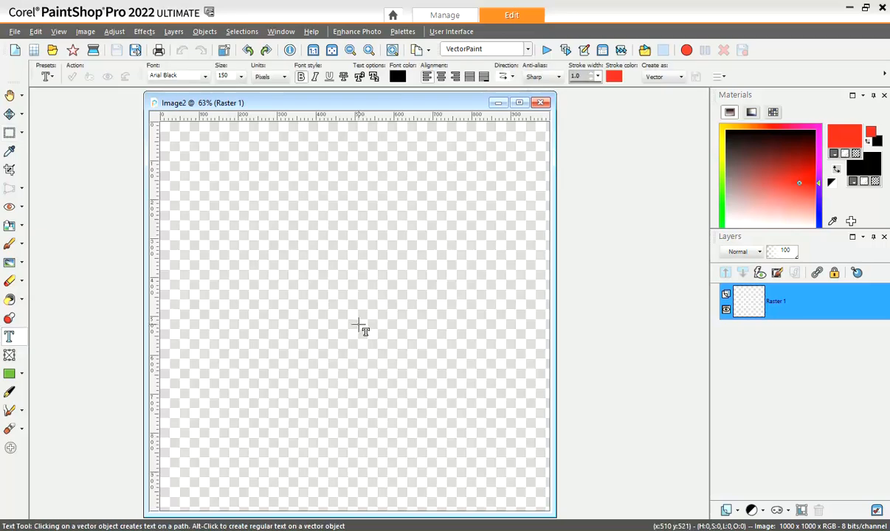
pyautogui.click(339, 322)
pyautogui.write('Text')
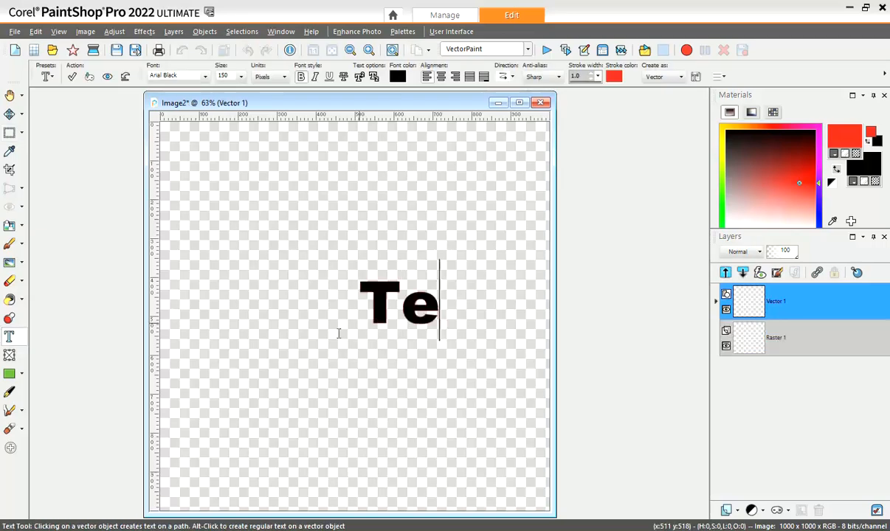
# Select all the letters of the text, set its stroke to transparent and apply the text edit.
pyautogui.hotkey('shift', 'Left')
pyautogui.hotkey('shift', 'Left')
pyautogui.hotkey('shift', 'Left')
pyautogui.hotkey('shift', 'Left')
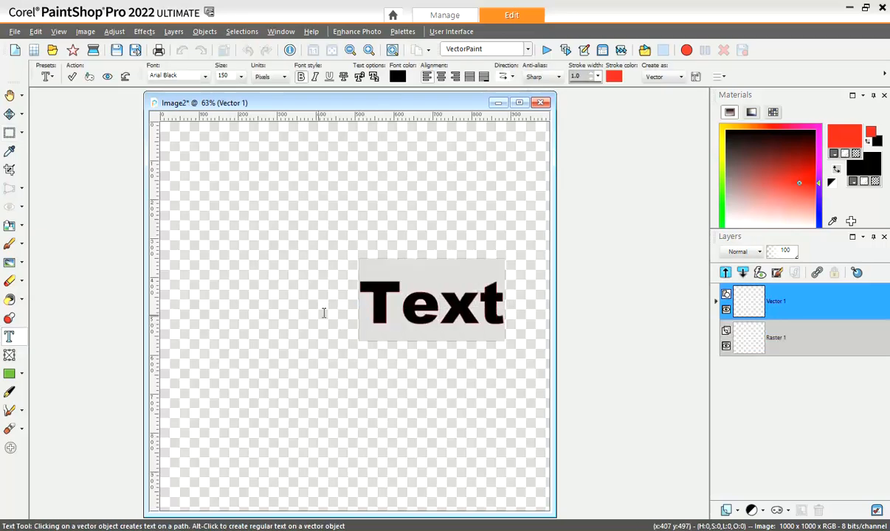
pyautogui.click(855, 154)
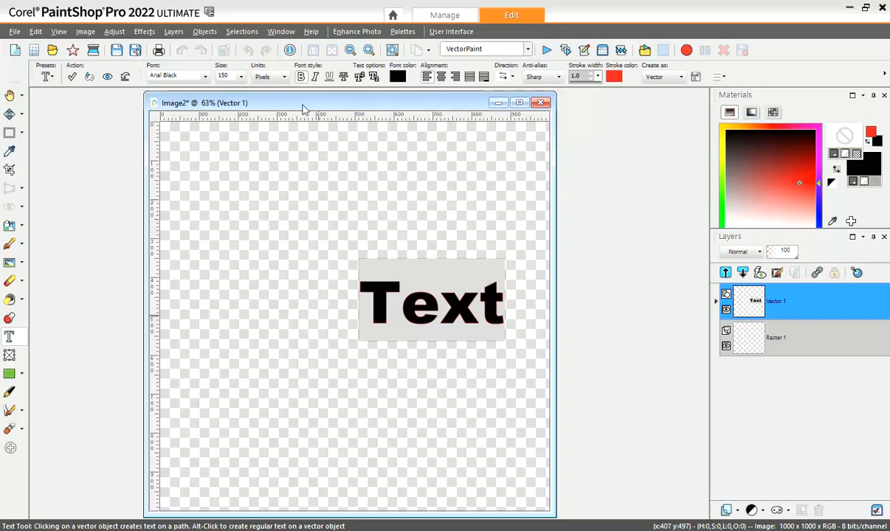
pyautogui.click(72, 76)
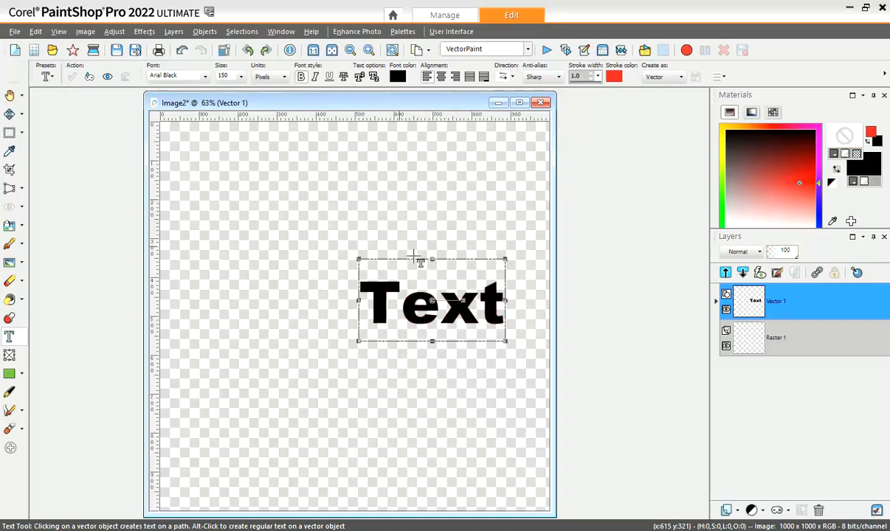
# Move the text toward the left side of the canvas and enlarge it from its upper-right corner.
pyautogui.moveTo(432, 301); pyautogui.dragTo(320, 302)
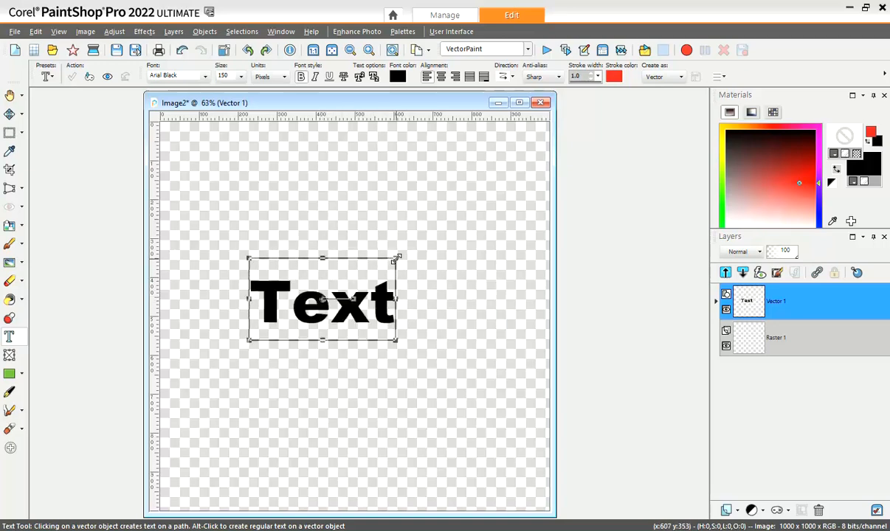
pyautogui.moveTo(400, 259); pyautogui.dragTo(470, 215)
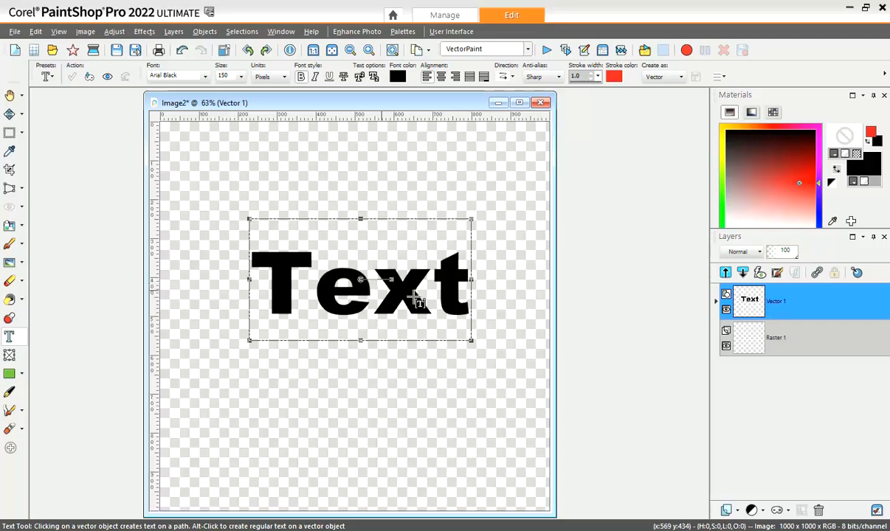
# Reopen the text object inside the Vector 1 layer for editing and change its fill colour to red.
pyautogui.moveTo(749, 313)
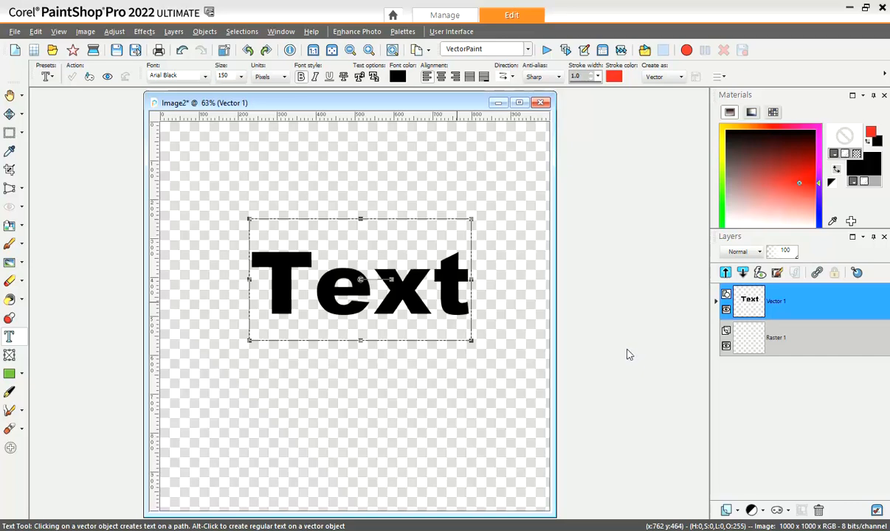
pyautogui.click(714, 303)
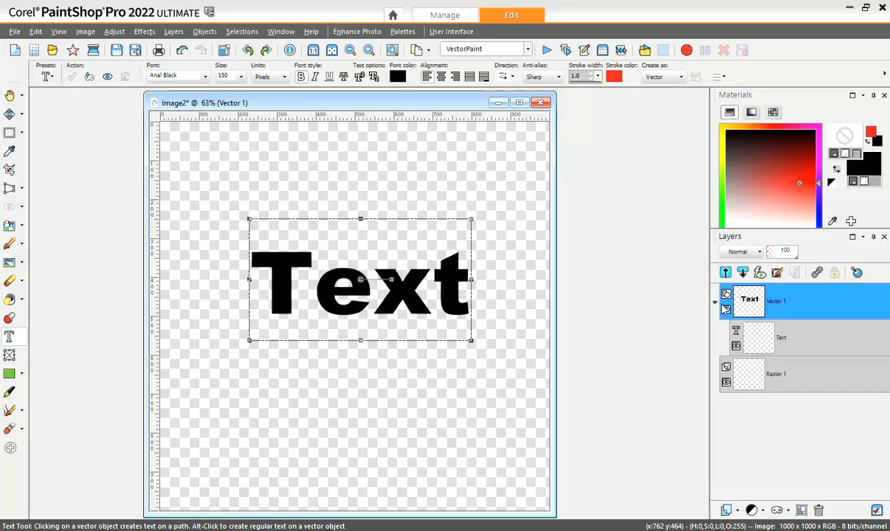
pyautogui.doubleClick(764, 345)
pyautogui.moveTo(255, 287); pyautogui.dragTo(508, 301)
pyautogui.click(817, 137)
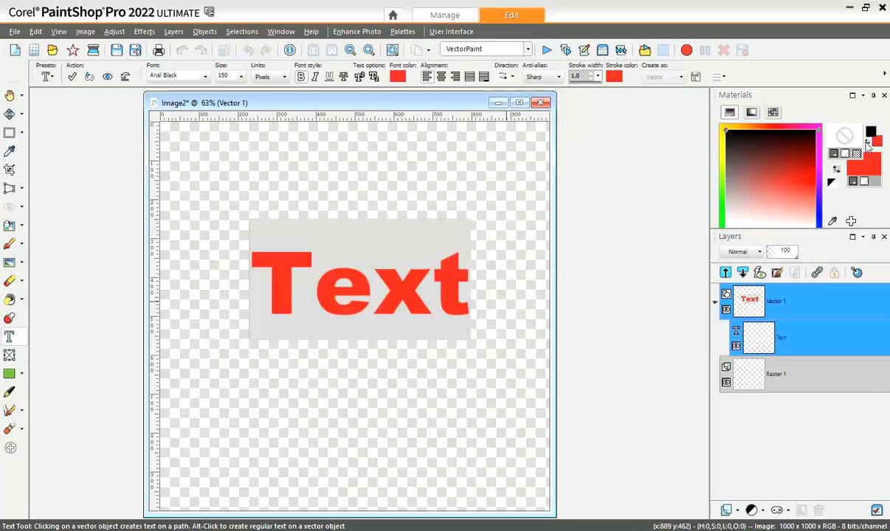
pyautogui.click(72, 77)
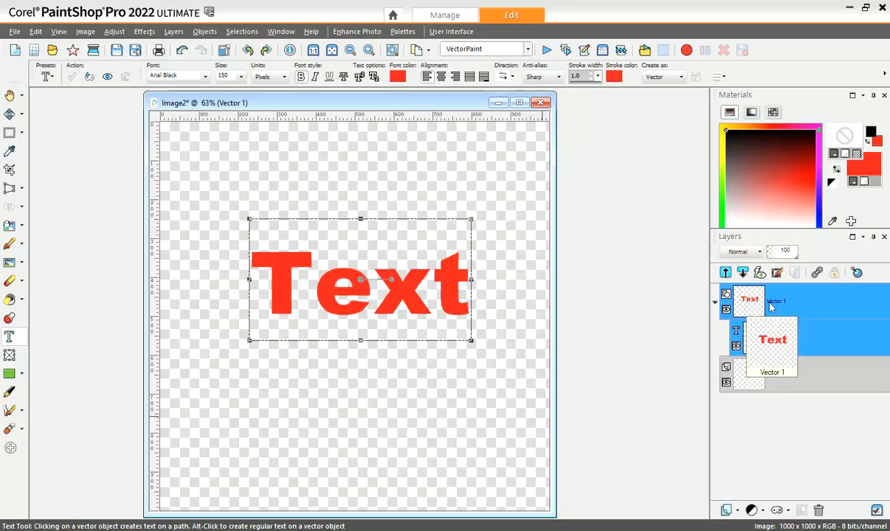
# Open the layer styles for Vector 1 and move the dialog clear of the text on the canvas.
pyautogui.moveTo(775, 385)
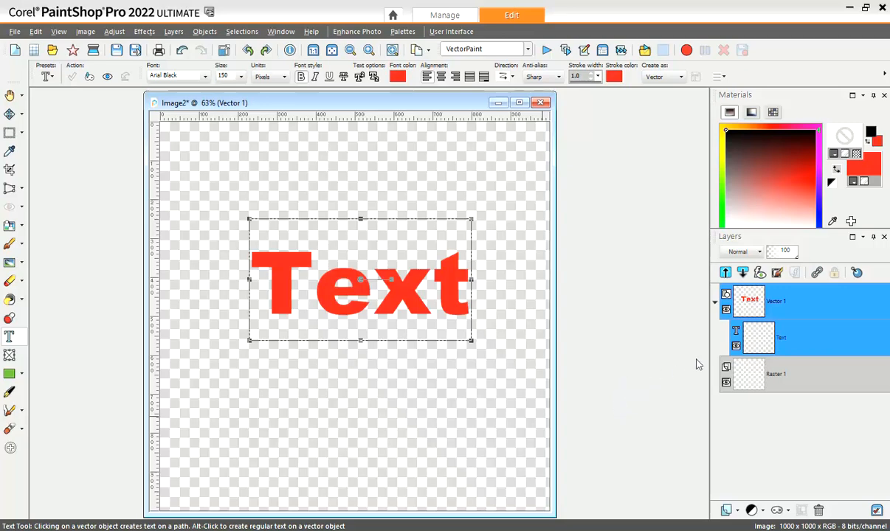
pyautogui.click(857, 273)
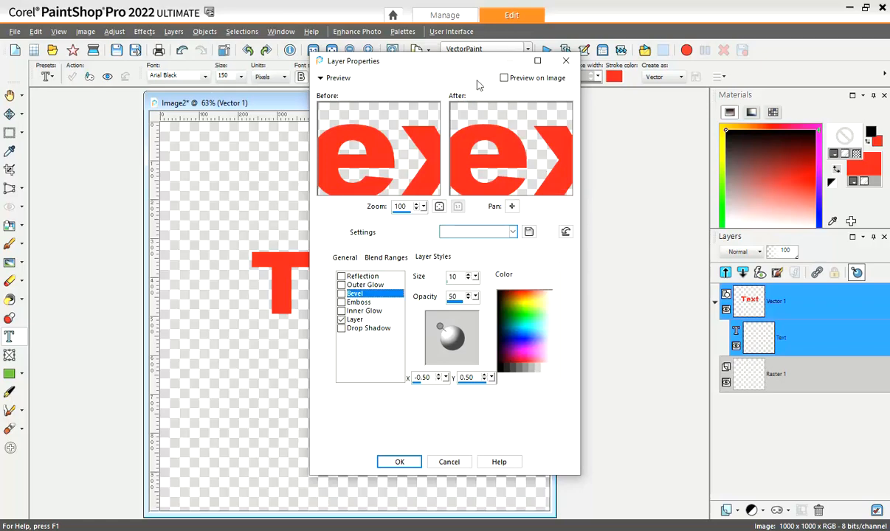
pyautogui.moveTo(448, 66); pyautogui.dragTo(664, 102)
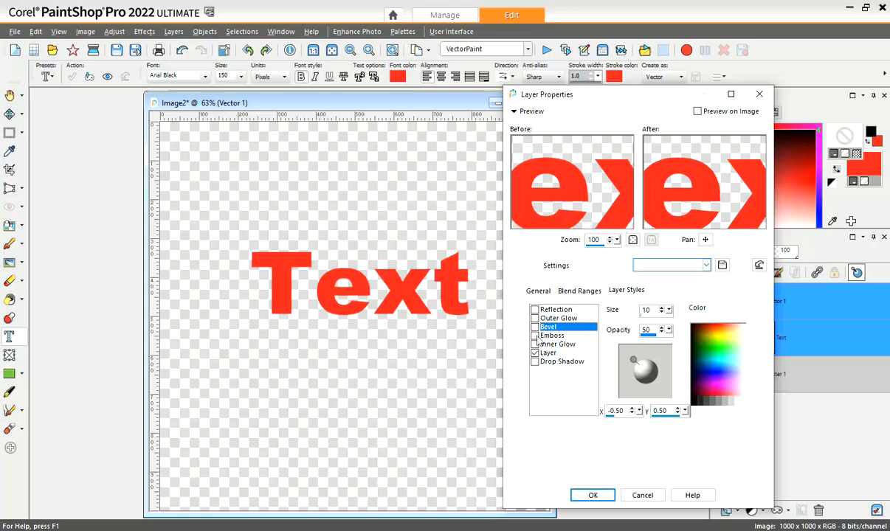
# Try a drop shadow of size 20 and opacity 80 on the text layer, inspect its preview and disable it.
pyautogui.click(535, 362)
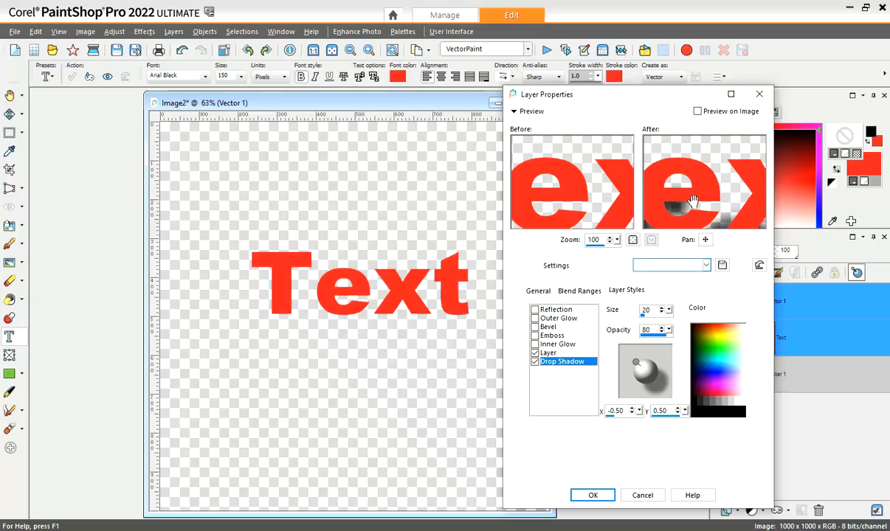
pyautogui.moveTo(652, 191); pyautogui.dragTo(687, 194)
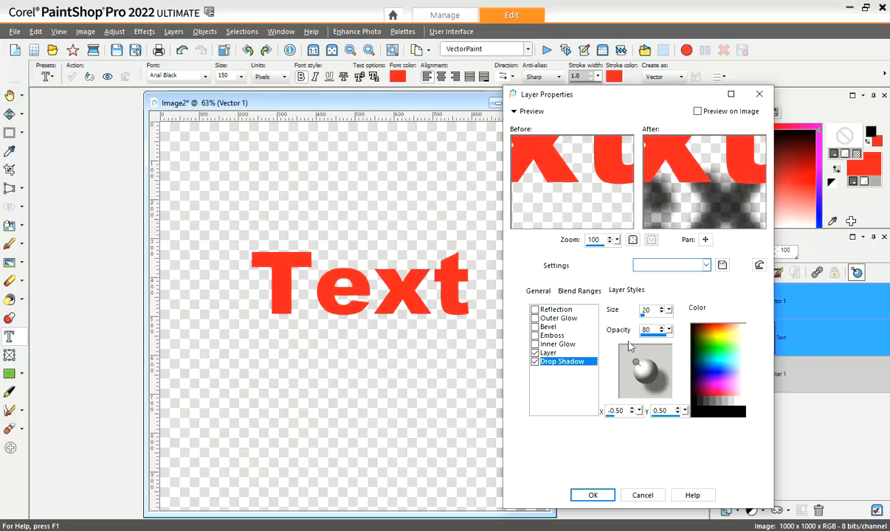
pyautogui.click(535, 362)
# Apply a bevel layer style with size 10 and opacity 50 to the text layer.
pyautogui.click(535, 327)
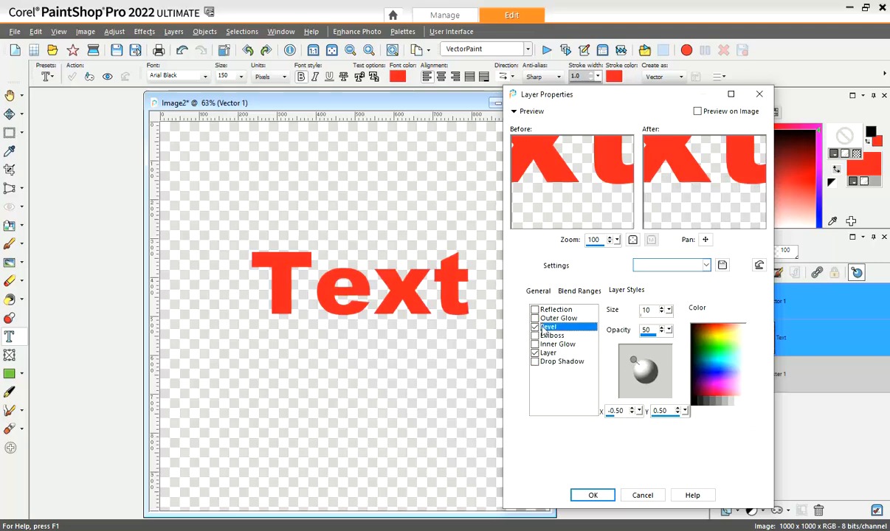
pyautogui.moveTo(683, 175); pyautogui.dragTo(689, 200)
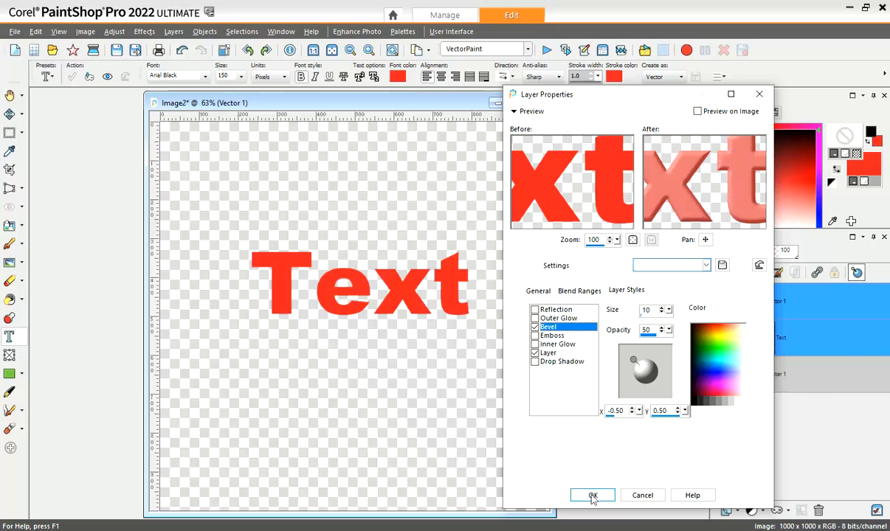
pyautogui.click(593, 497)
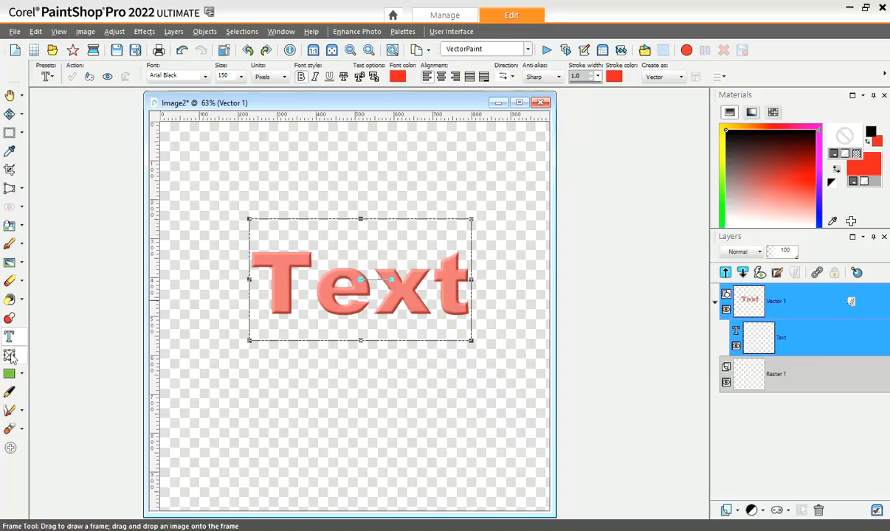
# Extend the bevelled text to read "Texting" and centre the longer word horizontally on the canvas.
pyautogui.click(283, 295)
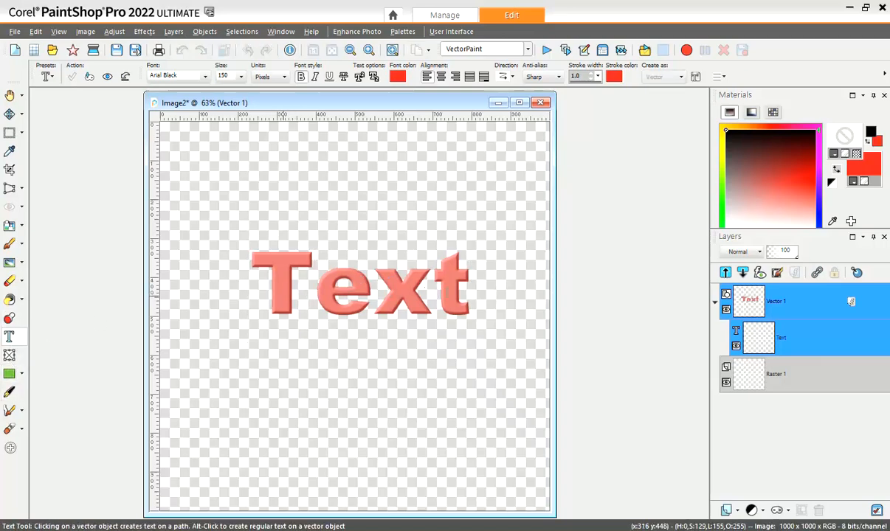
pyautogui.click(464, 296)
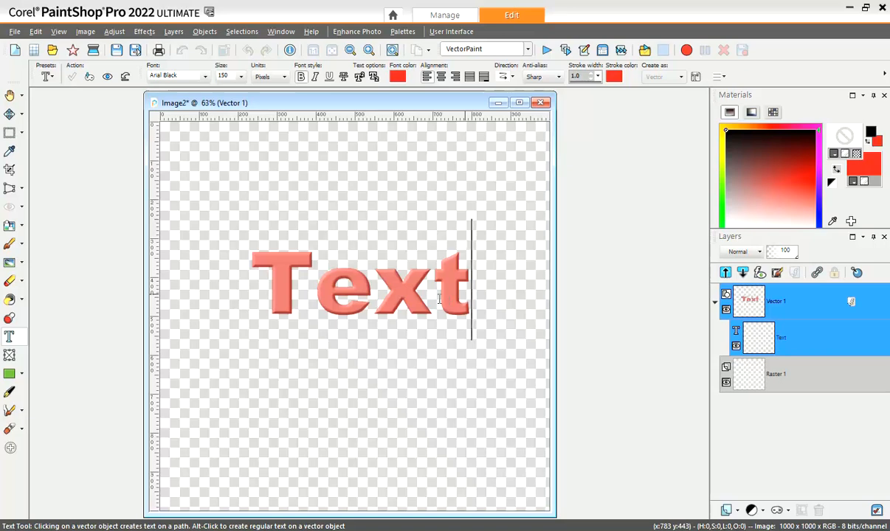
pyautogui.write('in')
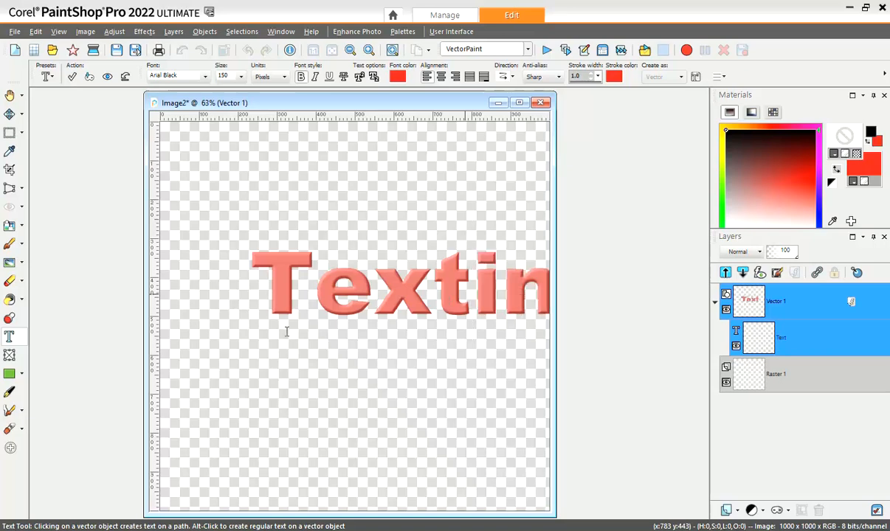
pyautogui.click(71, 76)
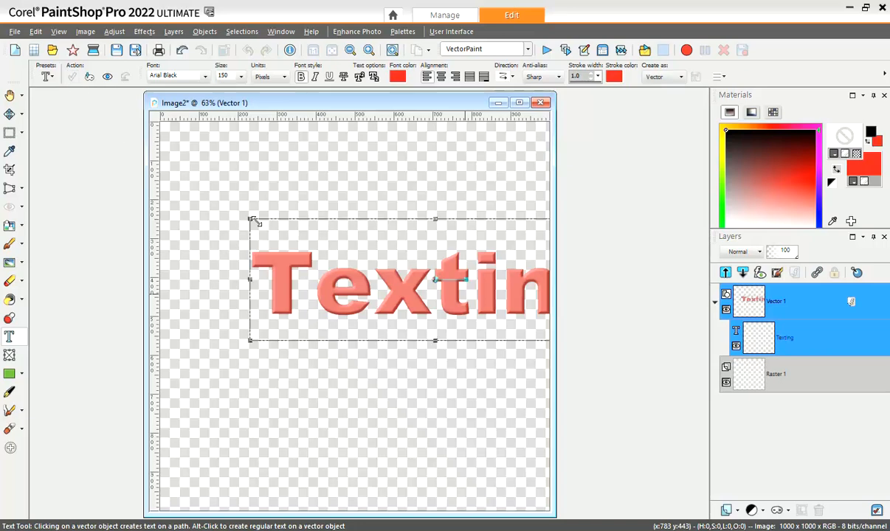
pyautogui.moveTo(433, 279); pyautogui.dragTo(357, 280)
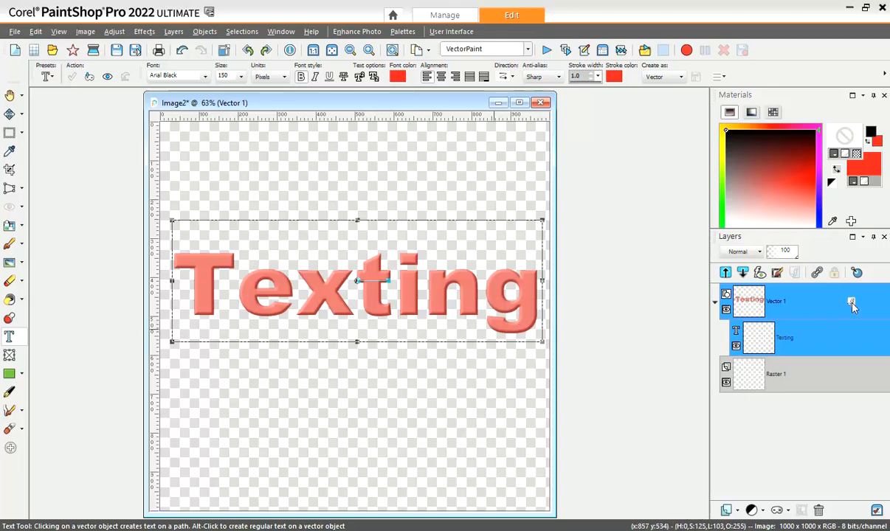
# Add an outer glow of size 43 and opacity 80 to the text layer, keeping the bevel and leaving out the drop shadow.
pyautogui.click(856, 274)
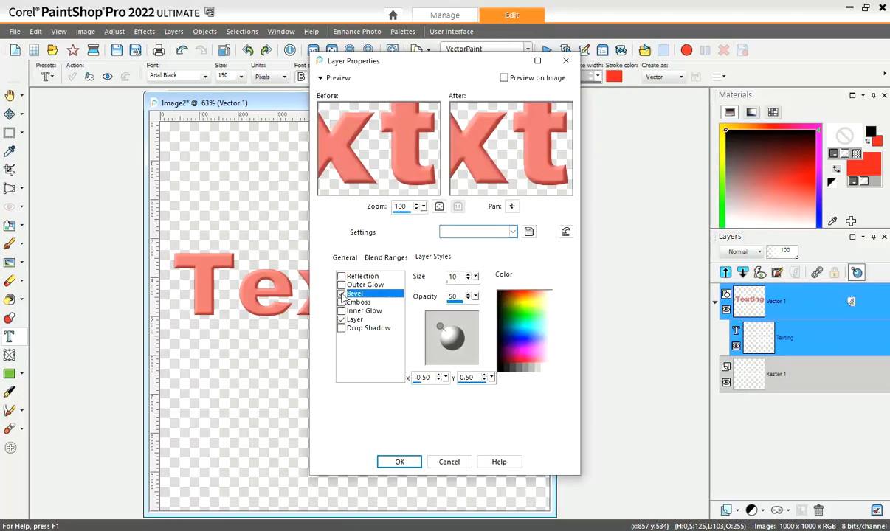
pyautogui.click(342, 295)
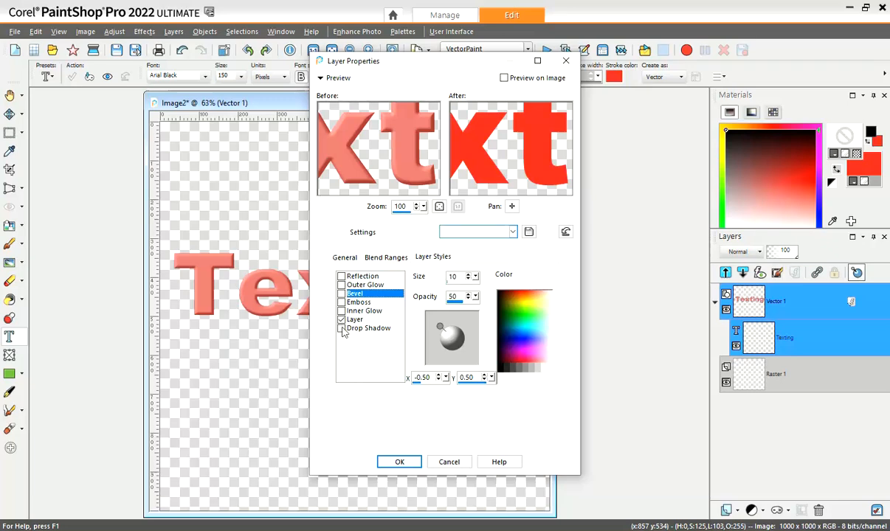
pyautogui.click(342, 329)
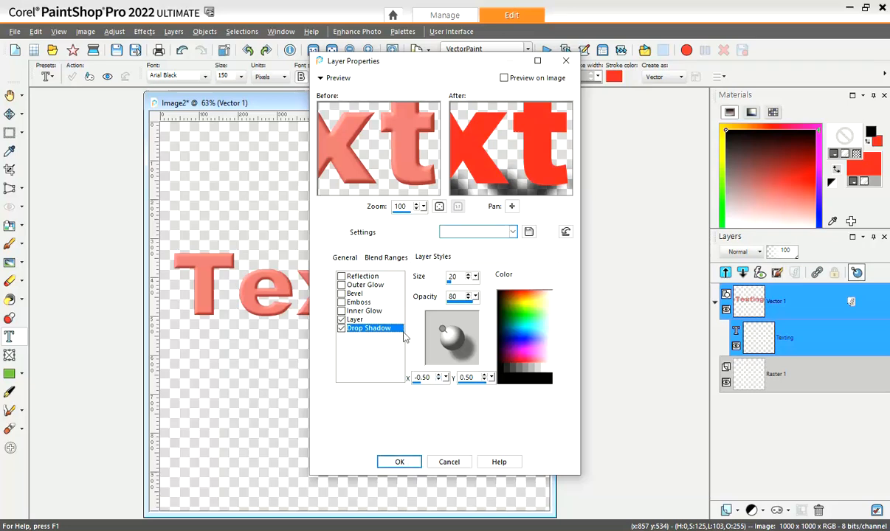
pyautogui.click(341, 285)
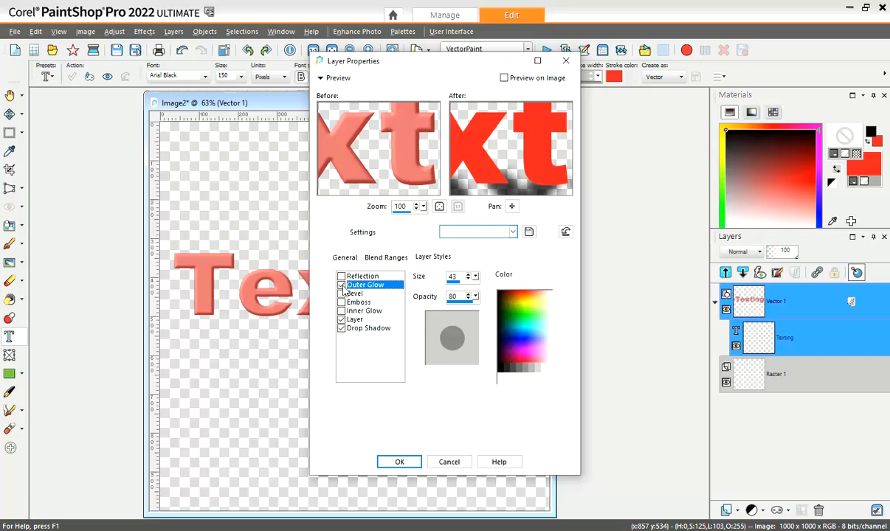
pyautogui.click(341, 328)
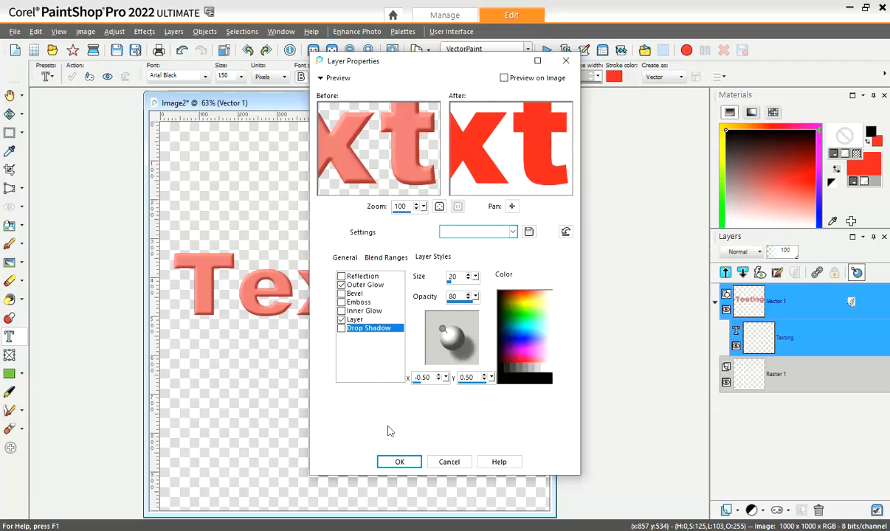
pyautogui.click(341, 294)
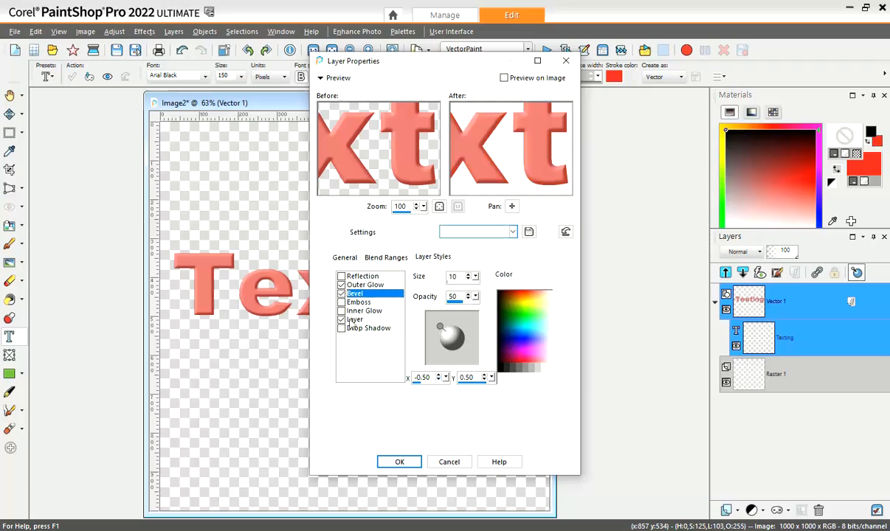
pyautogui.click(399, 462)
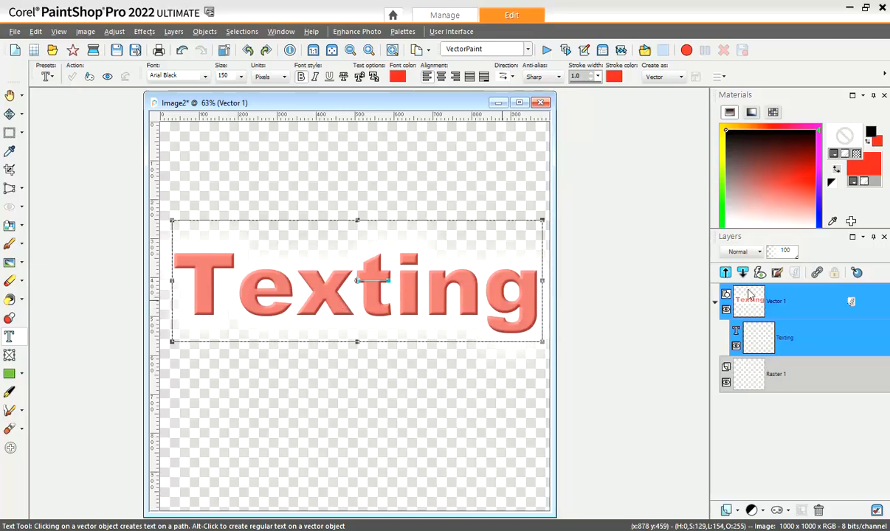
# Remove the bevel from the text layer's styles while keeping the outer glow.
pyautogui.click(856, 275)
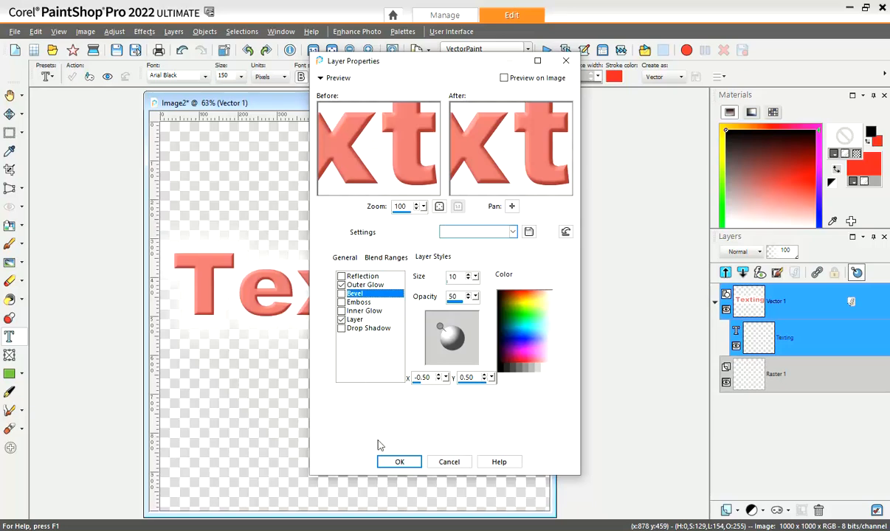
pyautogui.click(397, 461)
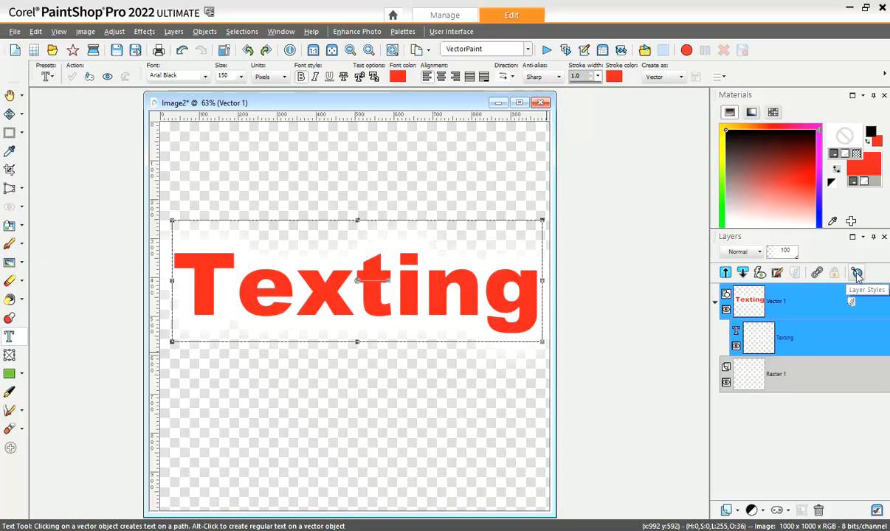
# Replace the outer glow on the "Texting" layer with a drop shadow offset to X -0.01 and Y 0.01.
pyautogui.click(832, 290)
pyautogui.doubleClick(832, 289)
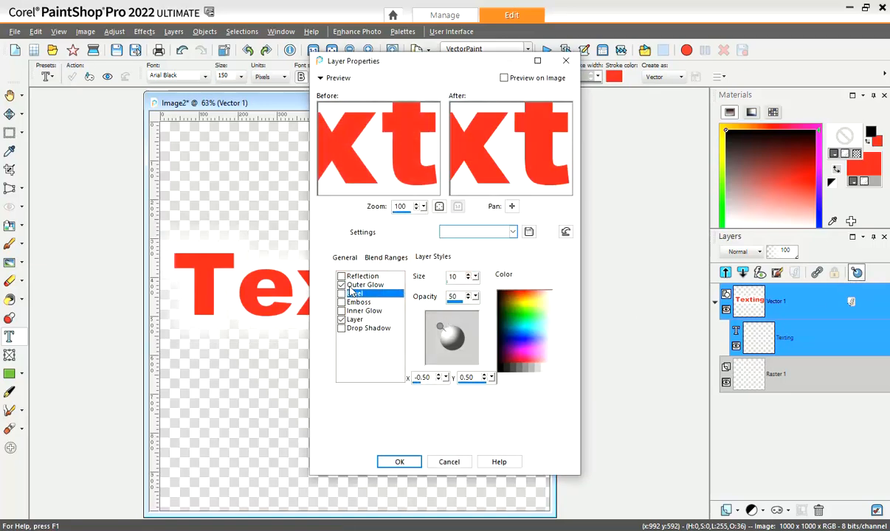
pyautogui.click(342, 328)
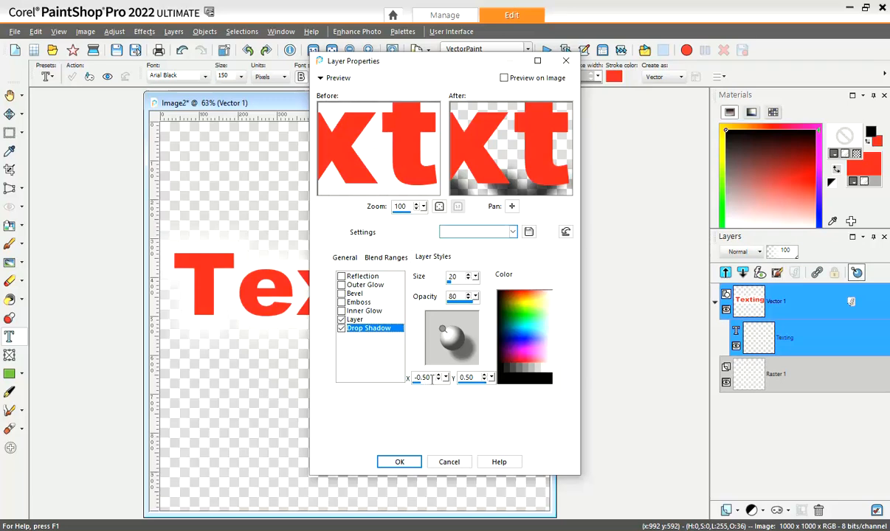
pyautogui.moveTo(422, 378); pyautogui.dragTo(430, 378)
pyautogui.write('01')
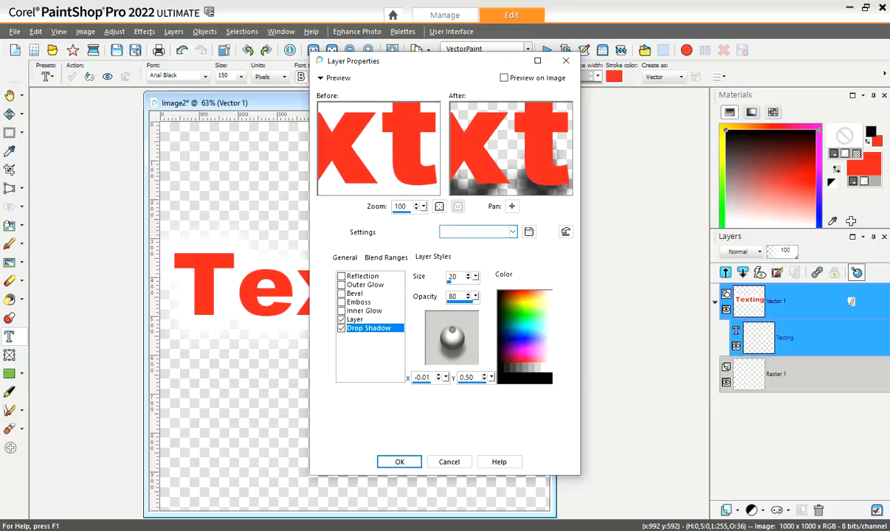
pyautogui.click(470, 378)
pyautogui.doubleClick(471, 377)
pyautogui.write('01')
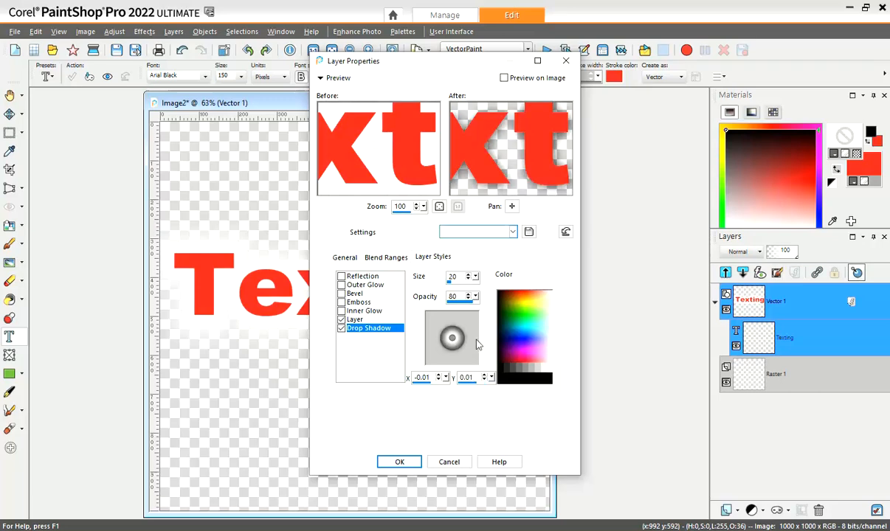
# Set the drop shadow's offset to X -0.03 and Y 0.03, and reduce its size to 5.
pyautogui.moveTo(427, 377); pyautogui.dragTo(431, 388)
pyautogui.write('3')
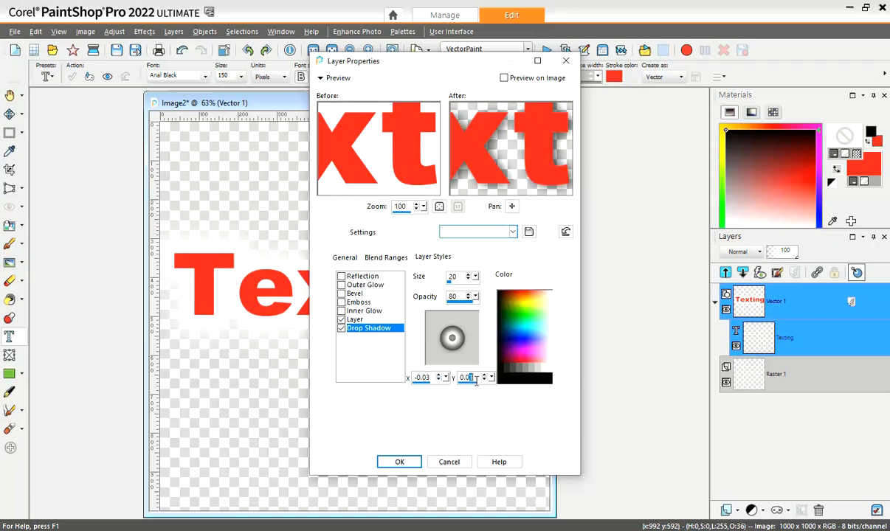
pyautogui.write('3')
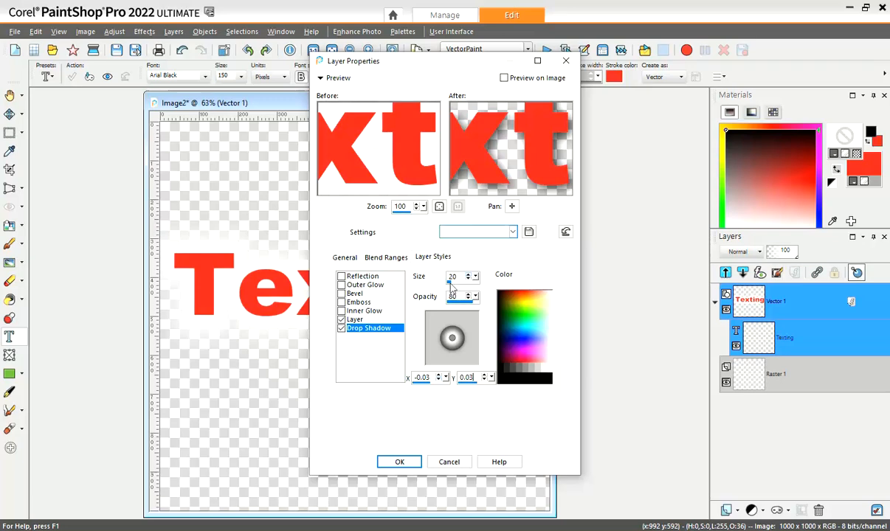
pyautogui.moveTo(451, 286); pyautogui.dragTo(447, 289)
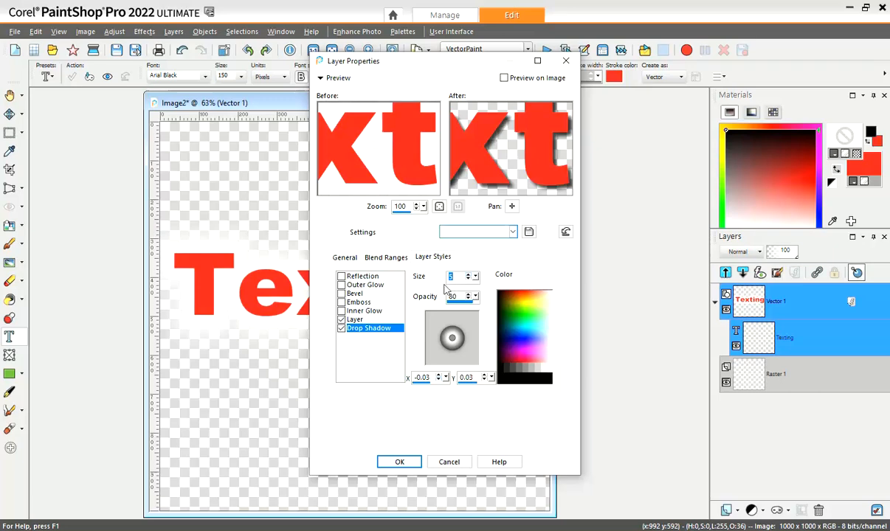
pyautogui.moveTo(517, 153)
pyautogui.mouseDown()
pyautogui.moveTo(507, 169)
pyautogui.moveTo(521, 171)
pyautogui.mouseUp()
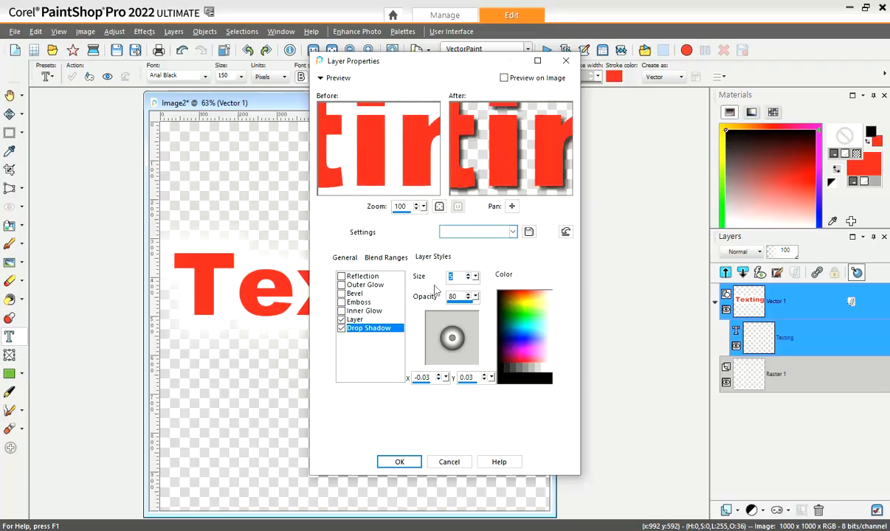
# Add a bevel of size 16 and opacity 43 with its light at X -0.32, Y -0.33, and apply the styles.
pyautogui.click(341, 293)
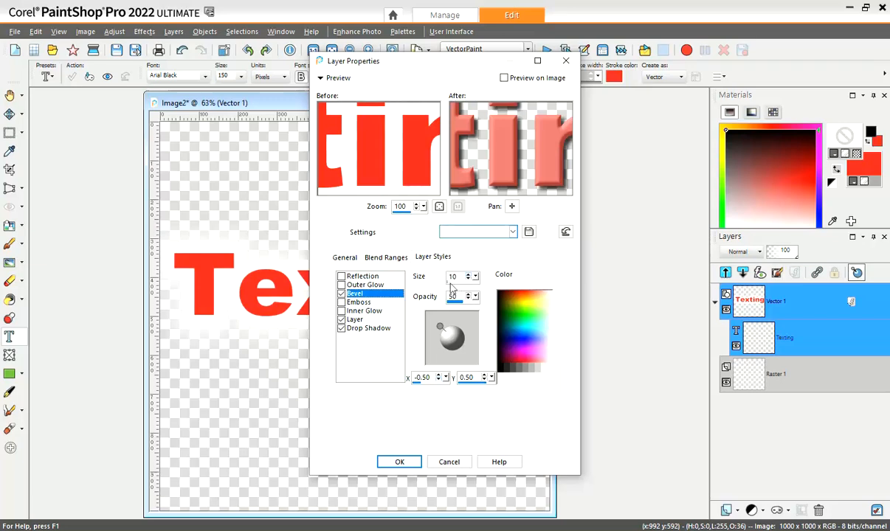
pyautogui.moveTo(449, 284); pyautogui.dragTo(451, 284)
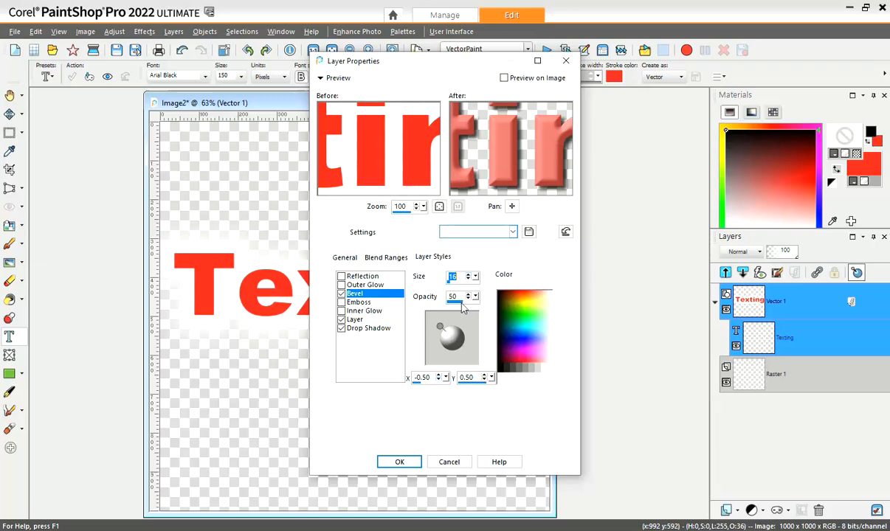
pyautogui.moveTo(461, 303)
pyautogui.mouseDown()
pyautogui.moveTo(454, 303)
pyautogui.moveTo(471, 309)
pyautogui.moveTo(461, 307)
pyautogui.mouseUp()
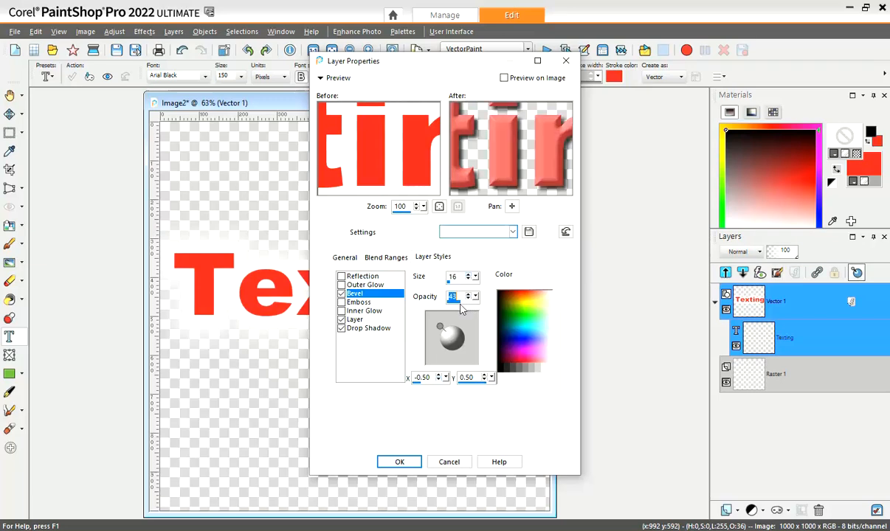
pyautogui.click(423, 379)
pyautogui.moveTo(439, 328)
pyautogui.mouseDown()
pyautogui.moveTo(448, 341)
pyautogui.moveTo(428, 313)
pyautogui.moveTo(423, 322)
pyautogui.moveTo(445, 326)
pyautogui.moveTo(447, 343)
pyautogui.mouseUp()
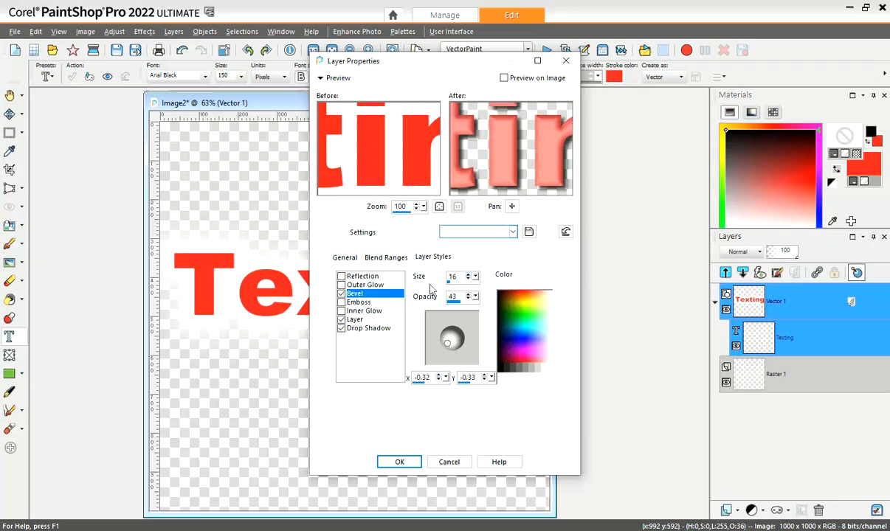
pyautogui.click(400, 463)
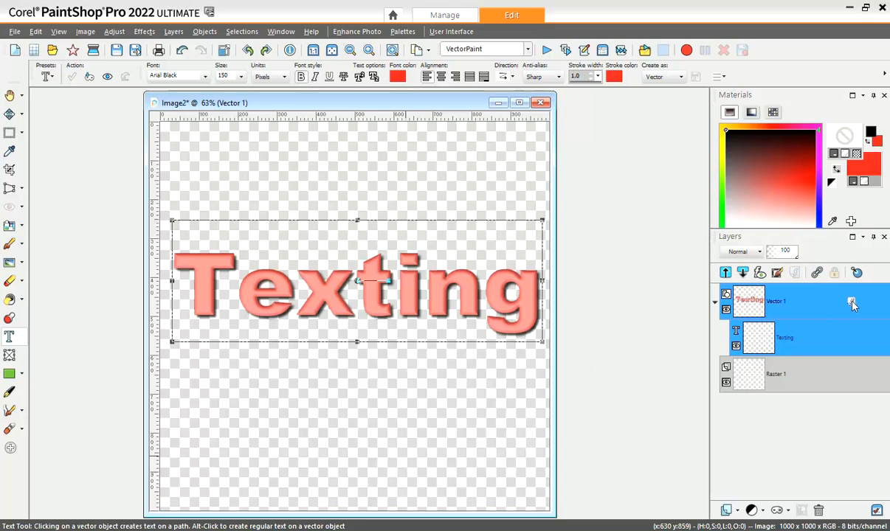
# Add the vector text "here" below "Texting" on its own new layer directly above Raster 1.
pyautogui.click(750, 382)
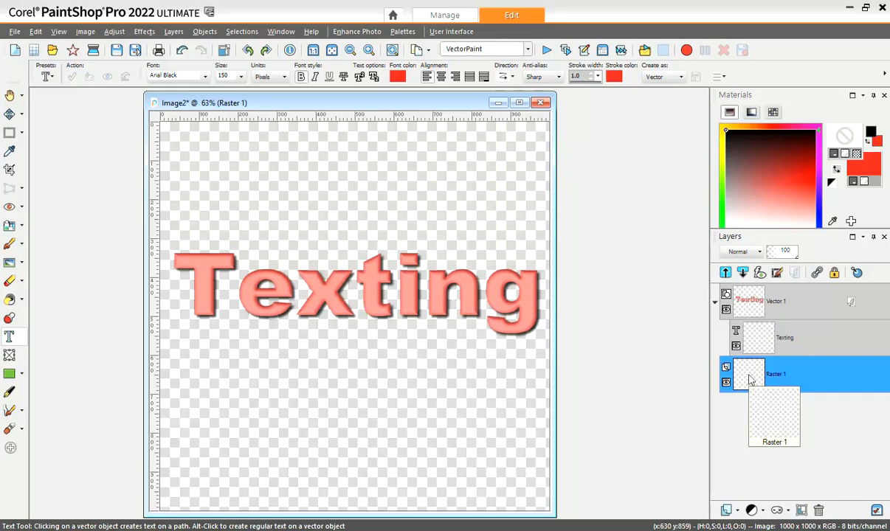
pyautogui.click(308, 422)
pyautogui.write('here')
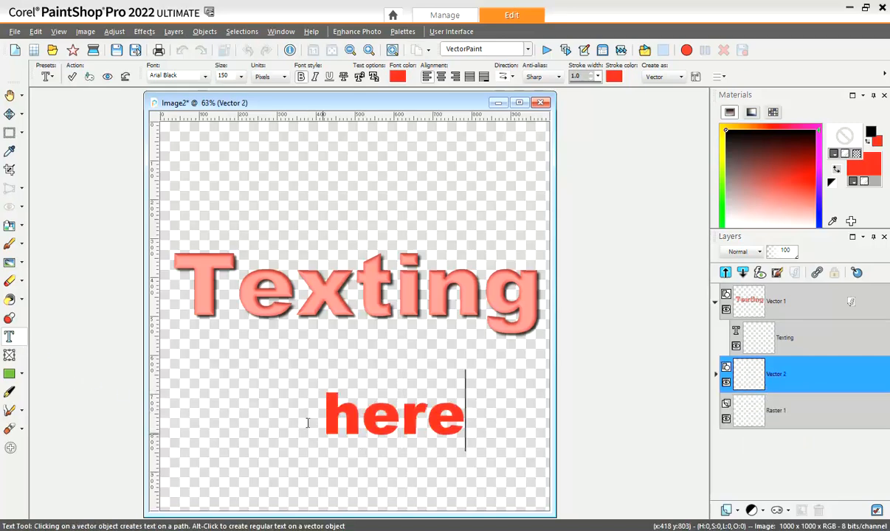
pyautogui.click(71, 76)
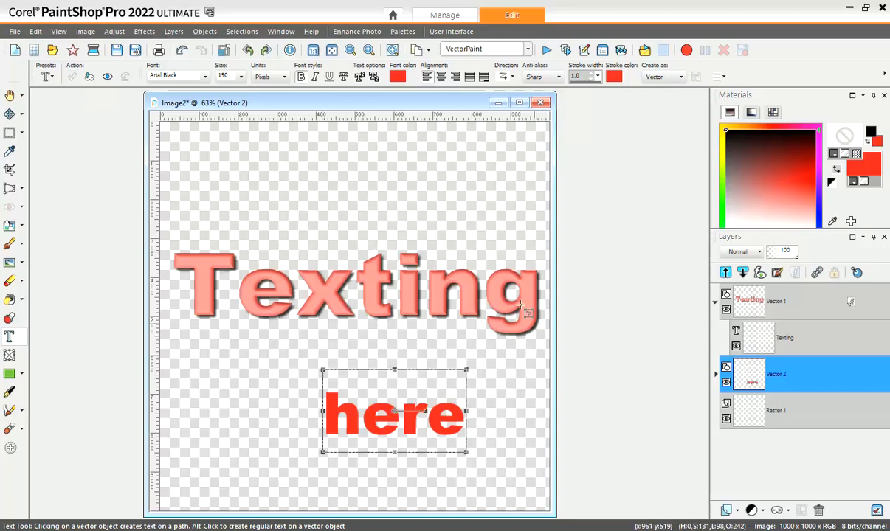
# Copy the layer styles from the "Texting" vector layer and paste them onto the "here" vector layer.
pyautogui.rightClick(841, 303)
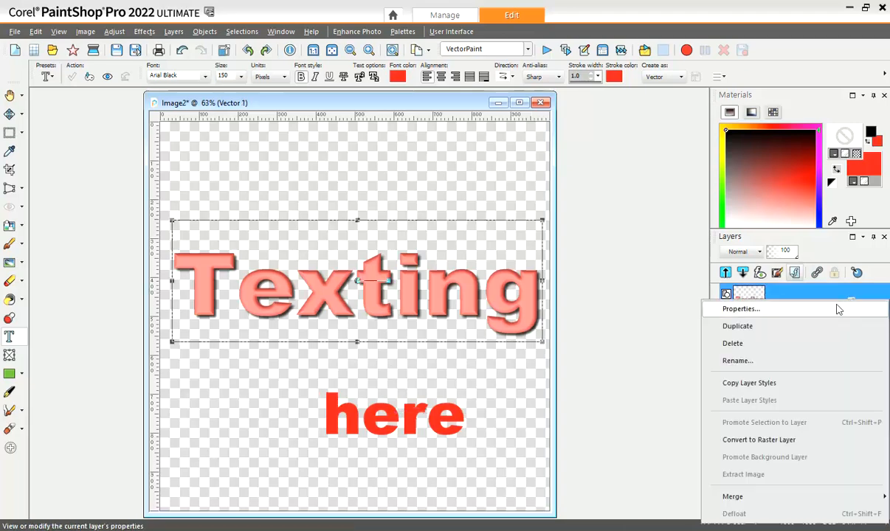
pyautogui.click(768, 383)
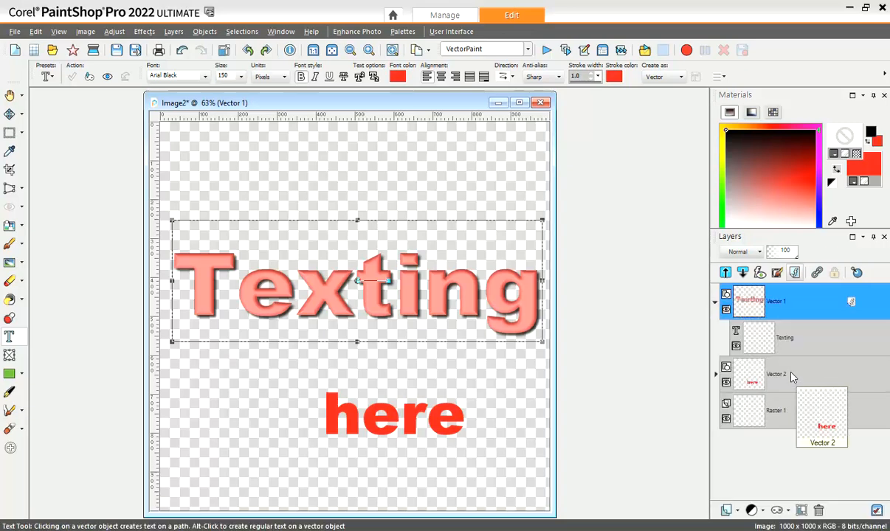
pyautogui.click(796, 376)
pyautogui.rightClick(803, 377)
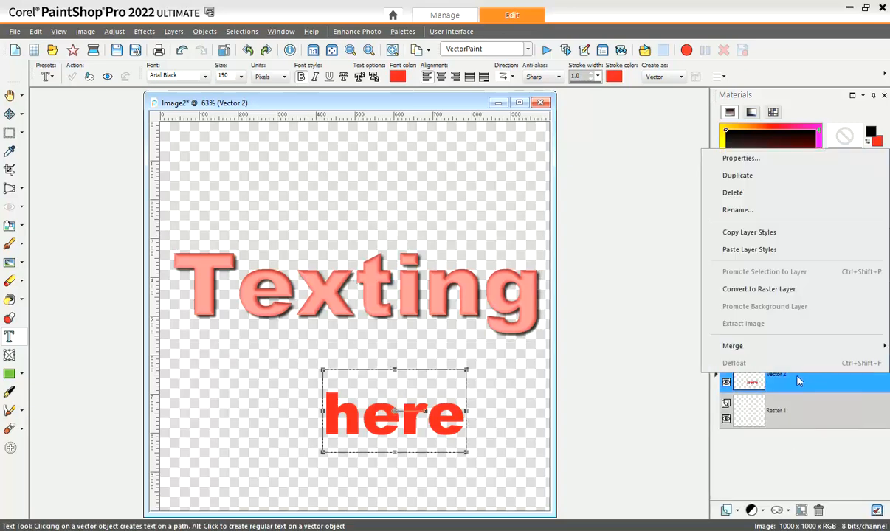
pyautogui.click(753, 254)
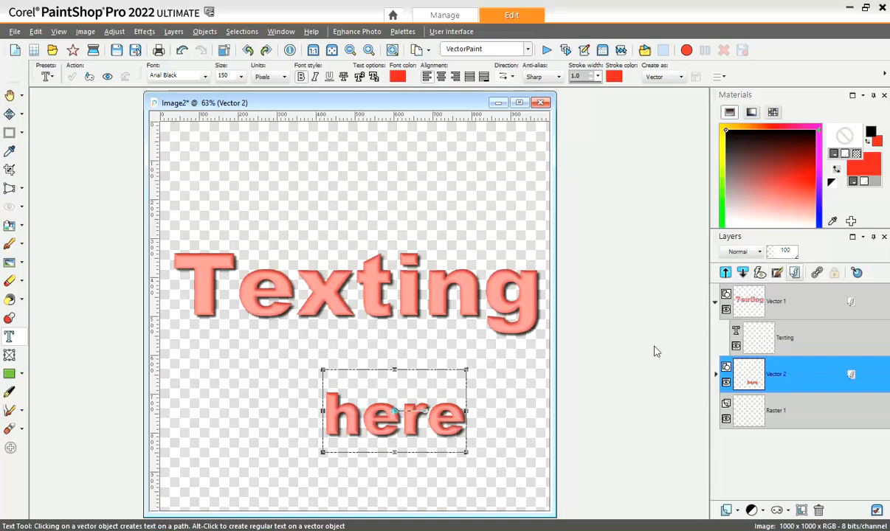